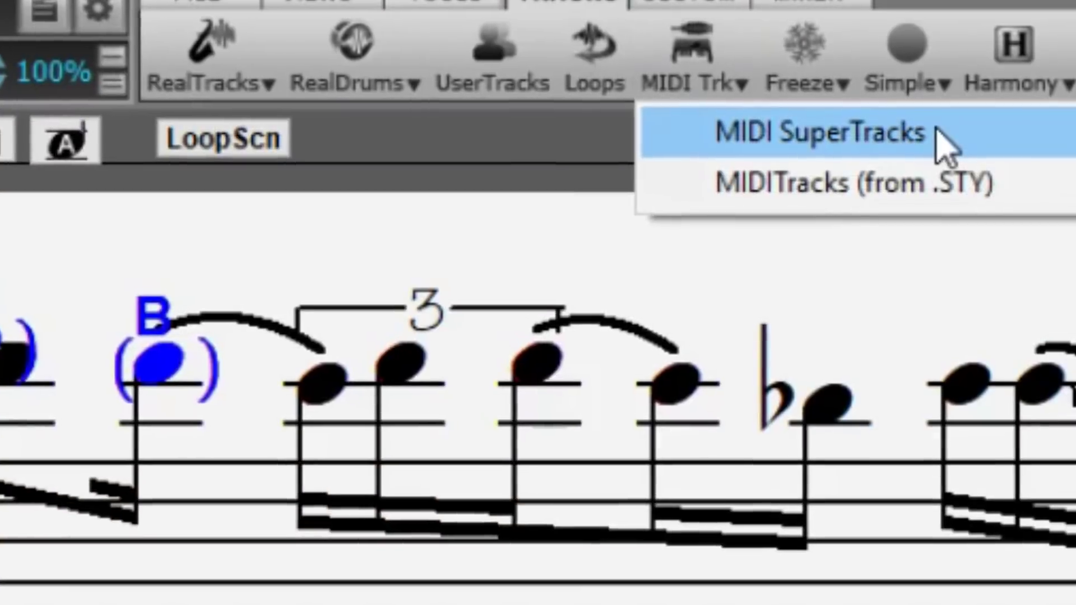
Step: Add MIDI SuperTrack patch 3102, then select the _BEWITCH bonus-pack style to read its memo
click(942, 145)
click(83, 465)
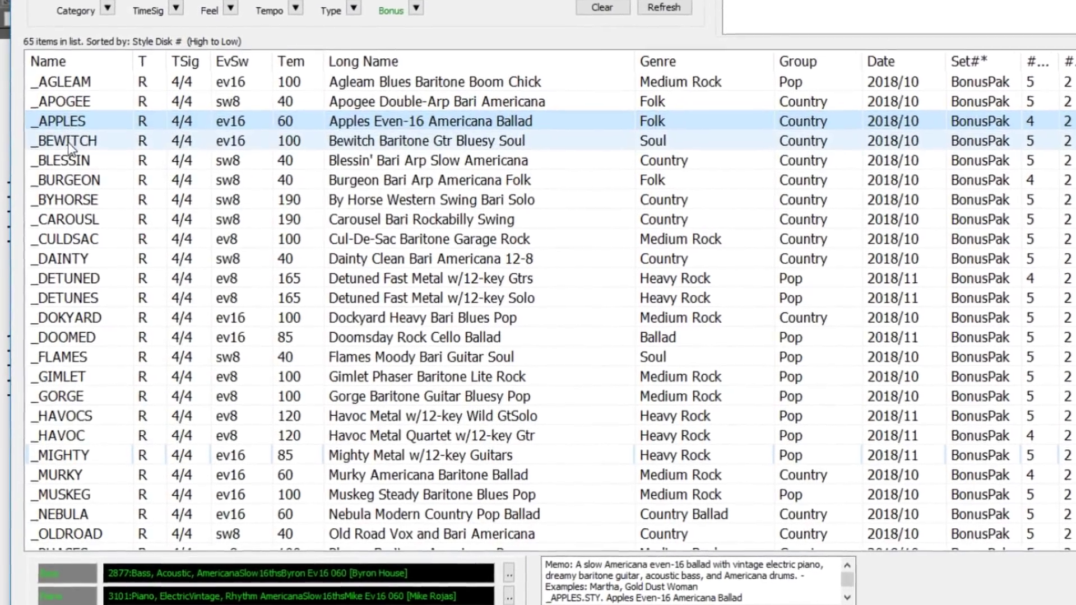
click(67, 150)
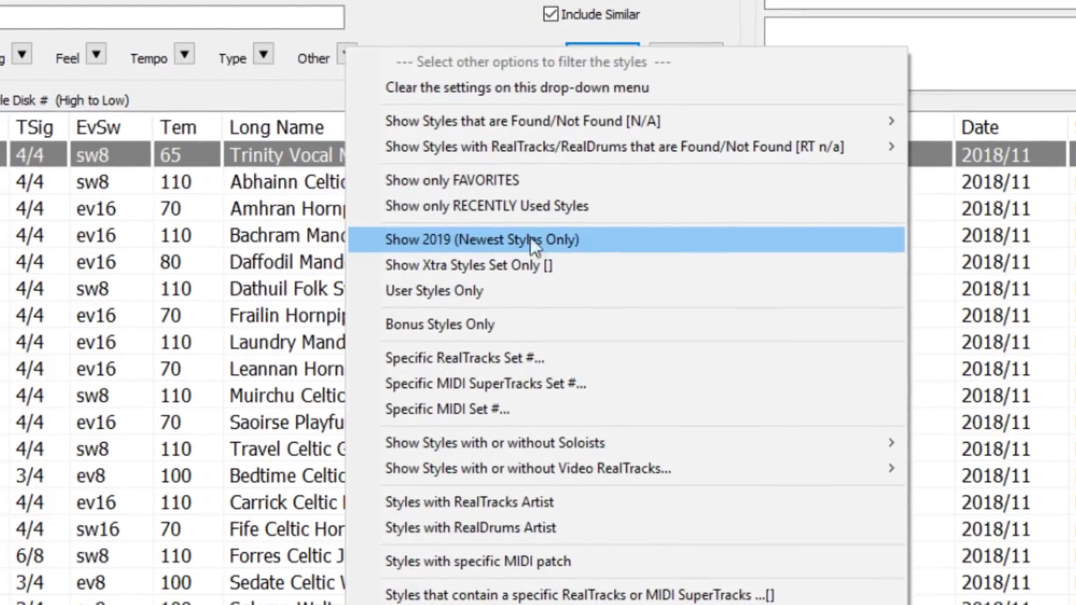
Step: Choose Show 2019 (Newest Styles Only) in the StylePicker's Other filter menu
click(592, 235)
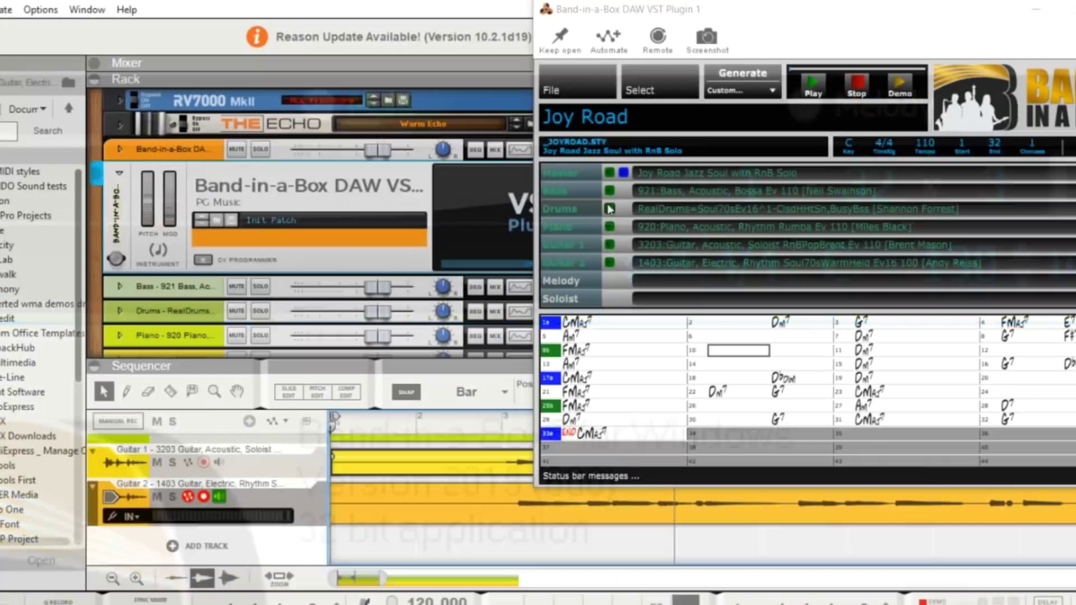
Step: Drag the plugin's Drums track into Reason's sequencer below Guitar 2
drag(610, 209, 284, 540)
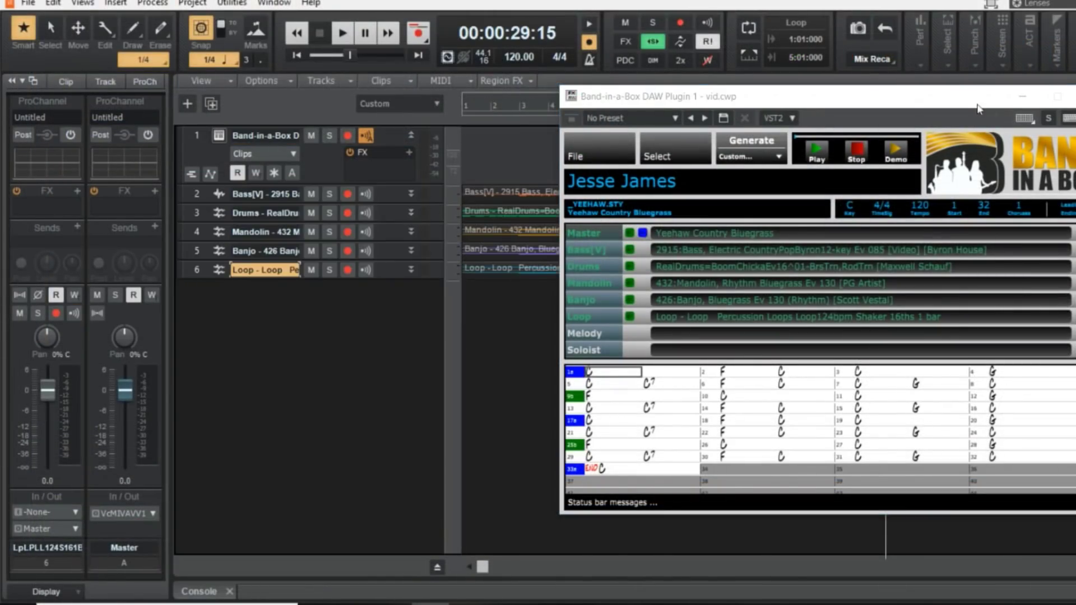
Step: Move the Band-in-a-Box DAW Plugin window to the lower left of the Cakewalk screen
drag(981, 102, 545, 223)
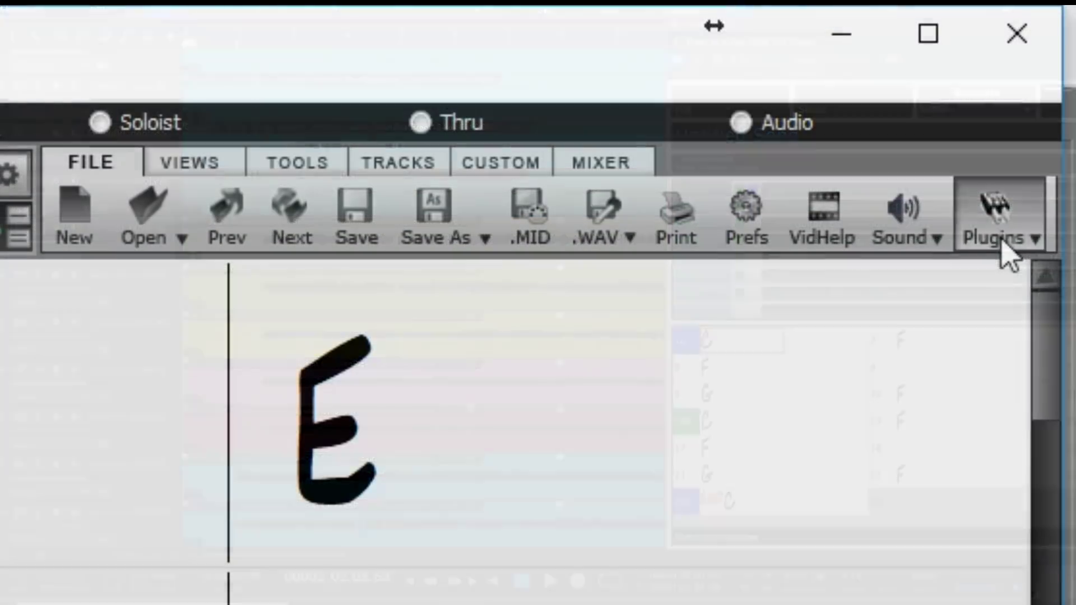
Step: In the Plugins Dialog, change channel 02's preset from Organ 3 to 017 Organ 2
click(996, 235)
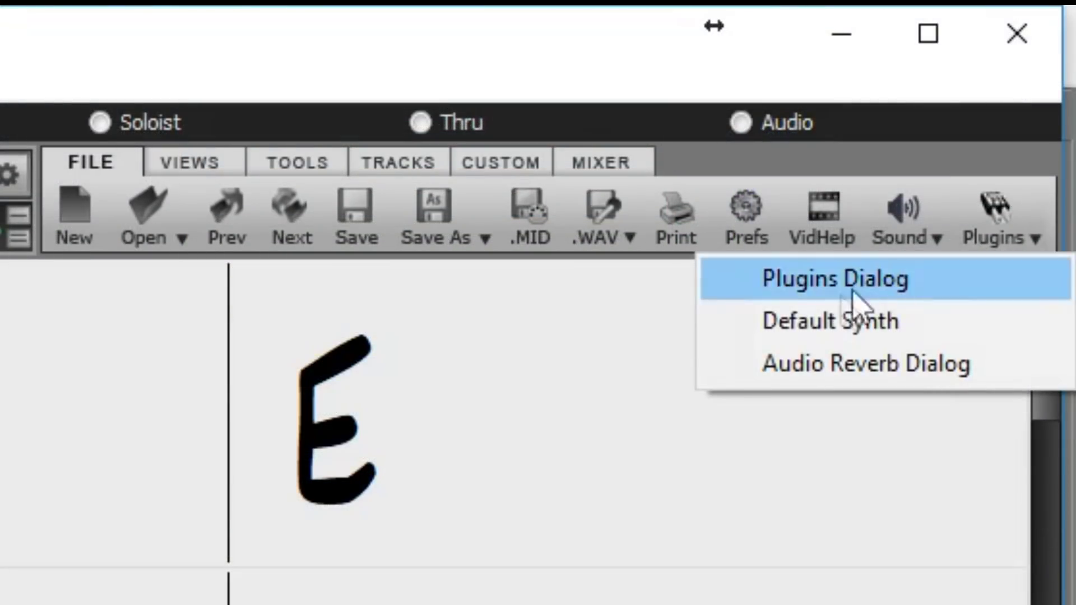
click(771, 339)
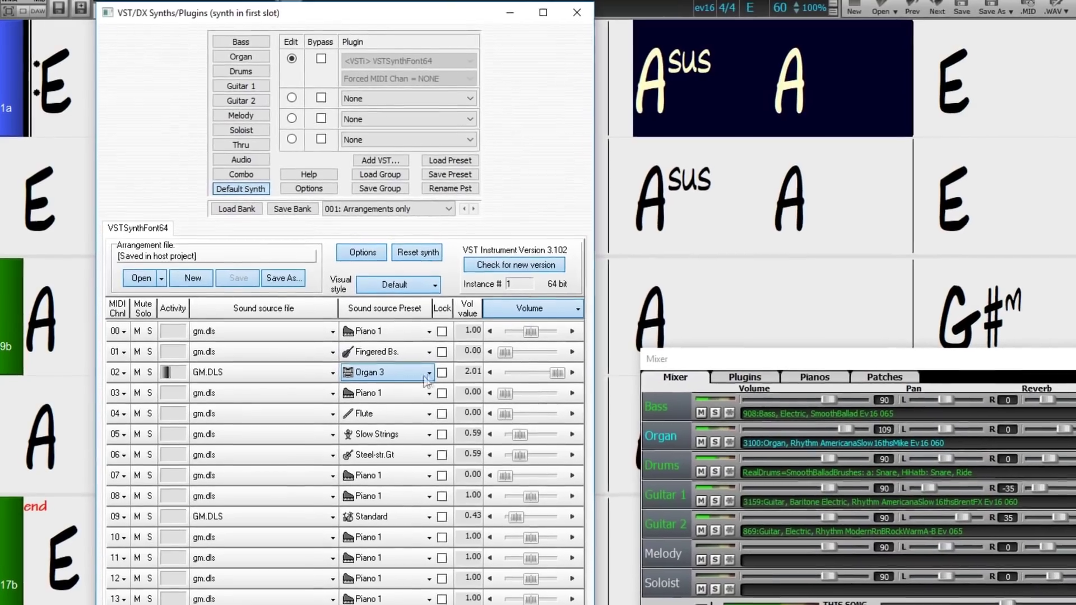
click(438, 382)
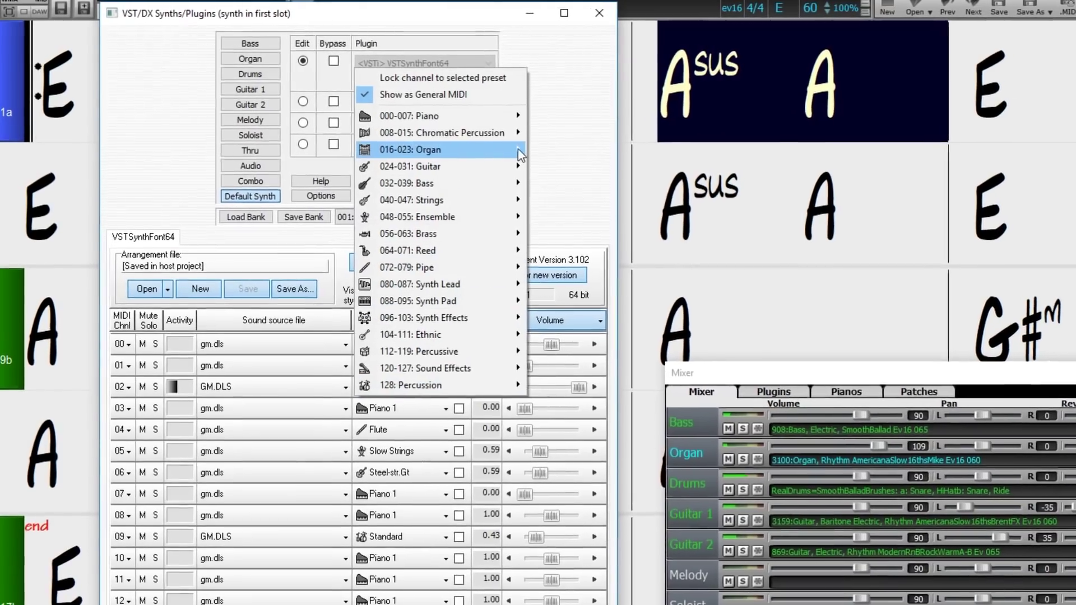
mouse_move(511, 147)
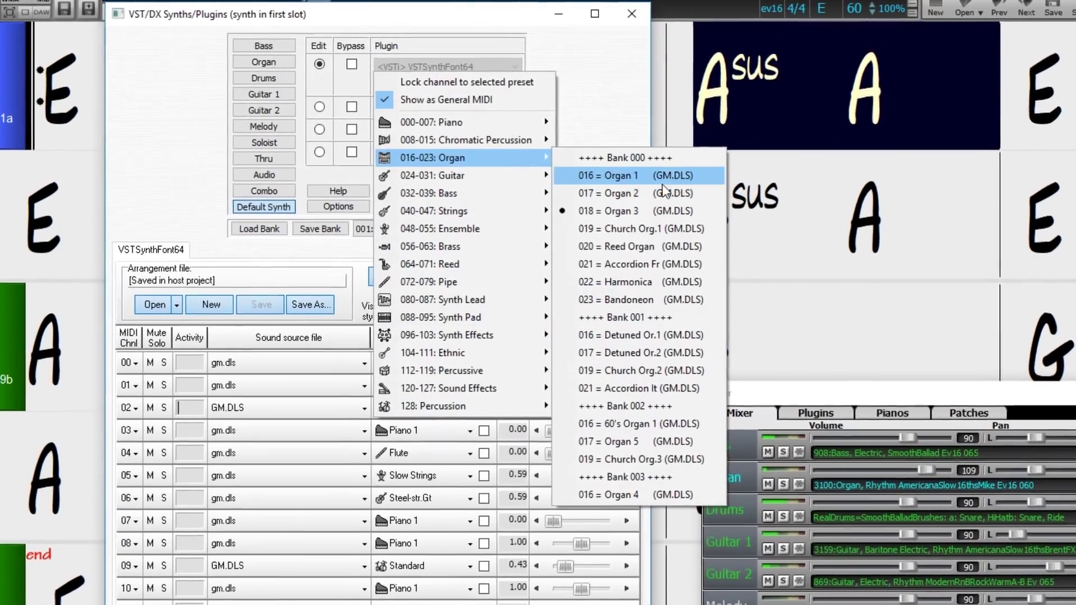
click(645, 191)
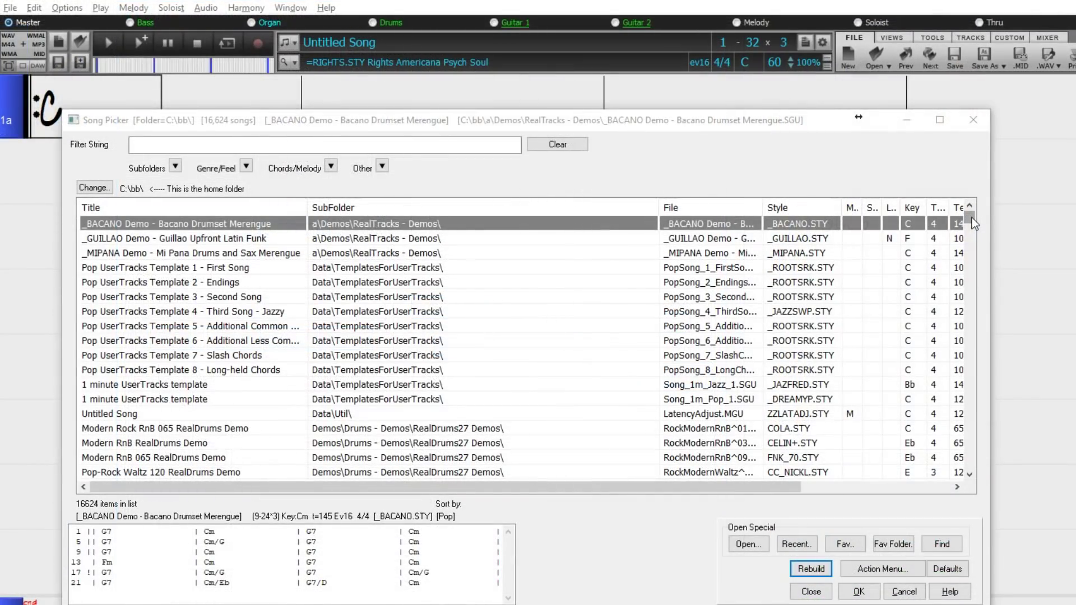
Step: Scroll the Song Picker list and show its Chords/Melody matching filters
drag(973, 223, 960, 326)
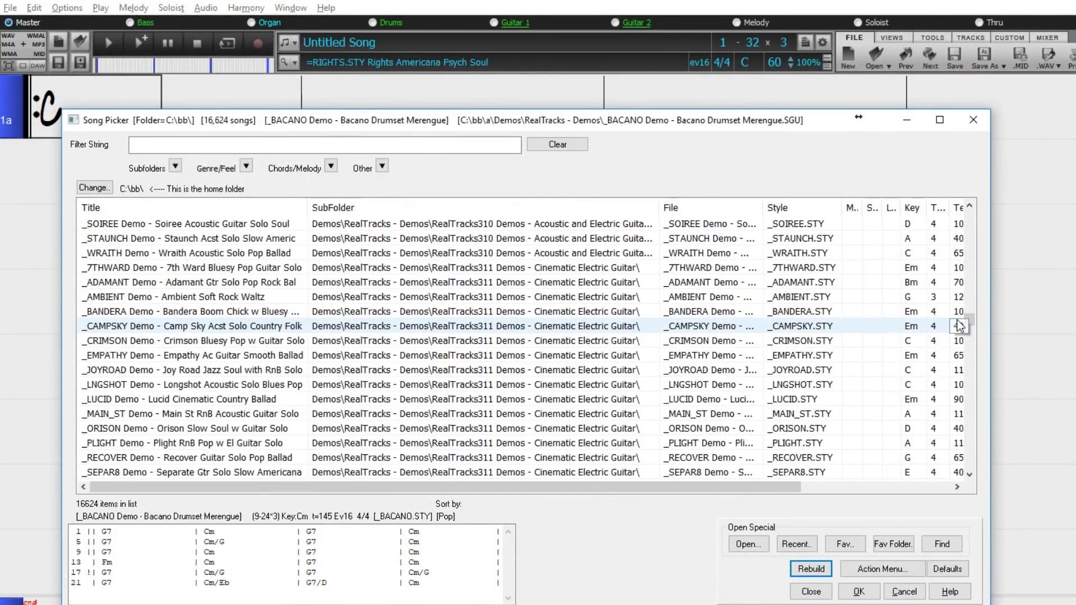
click(331, 166)
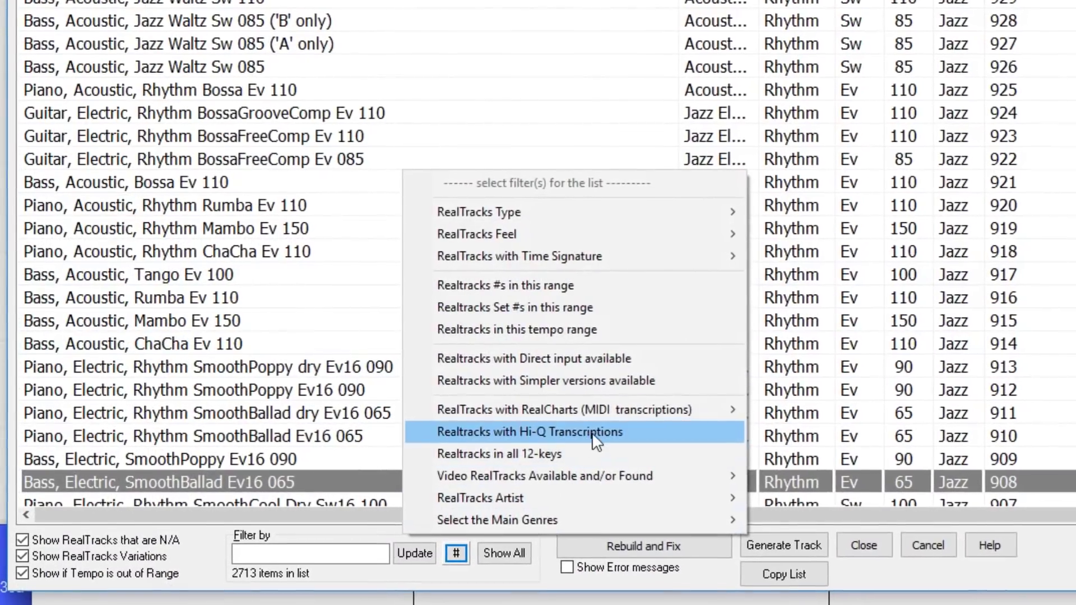
Step: Filter the MIDI SuperTracks list to Waltz 3/4 (and 9/8) patches only
click(592, 432)
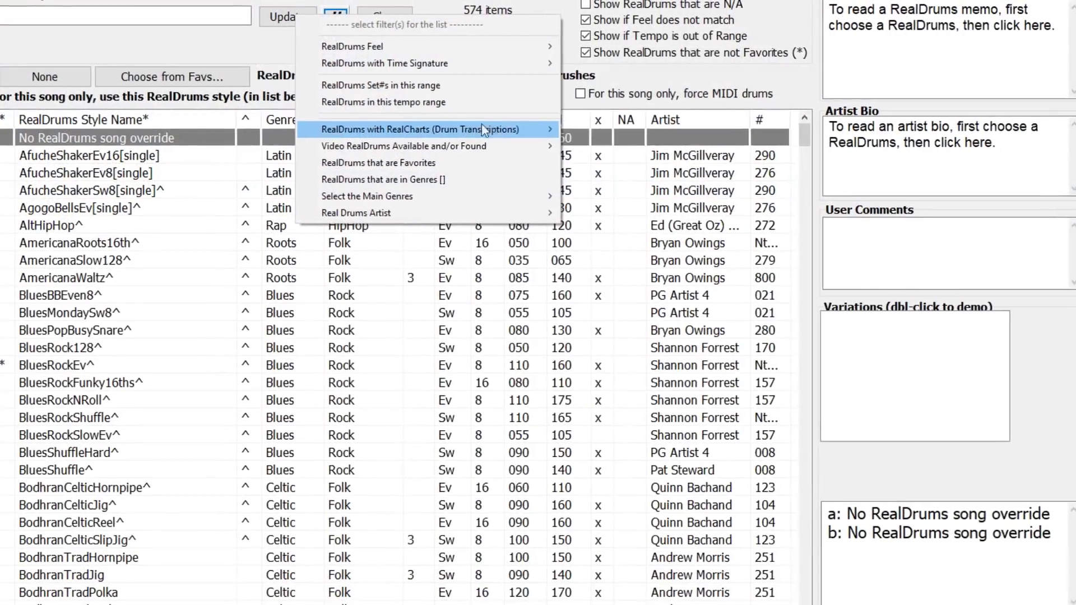
mouse_move(555, 131)
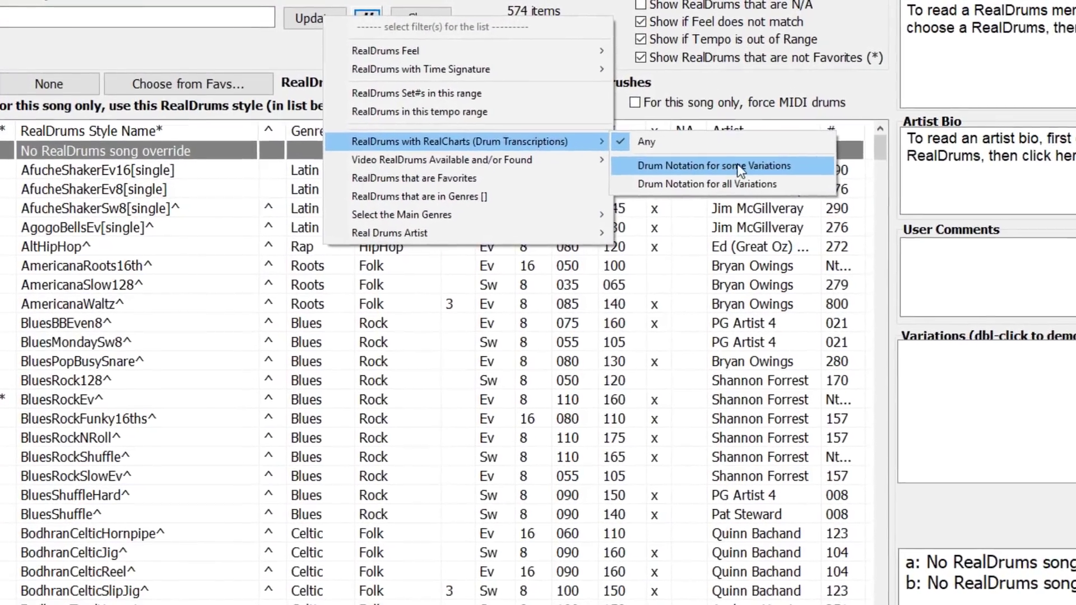
click(757, 158)
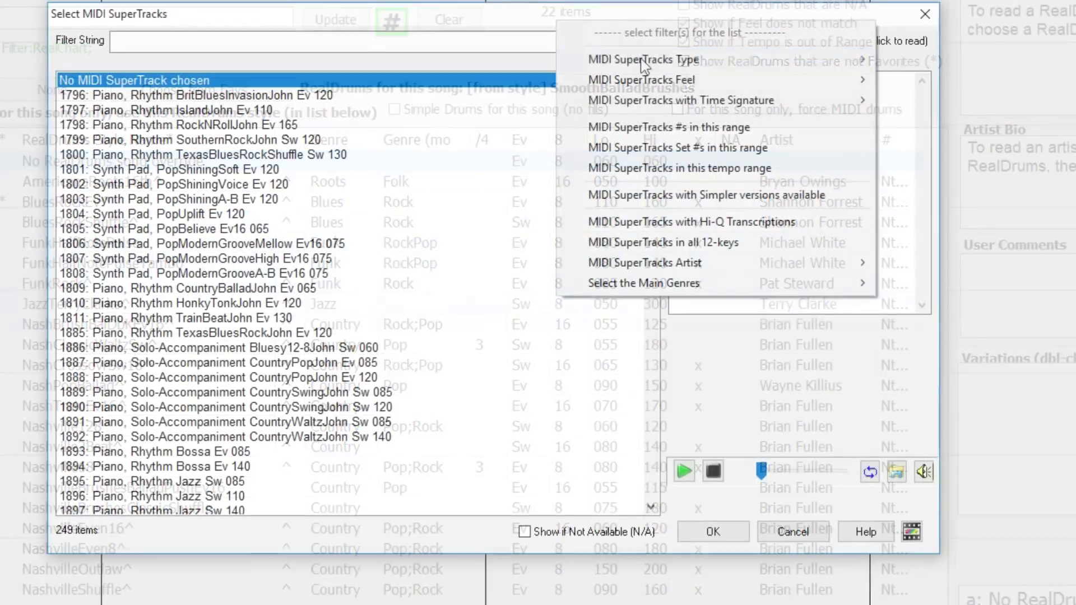
mouse_move(808, 110)
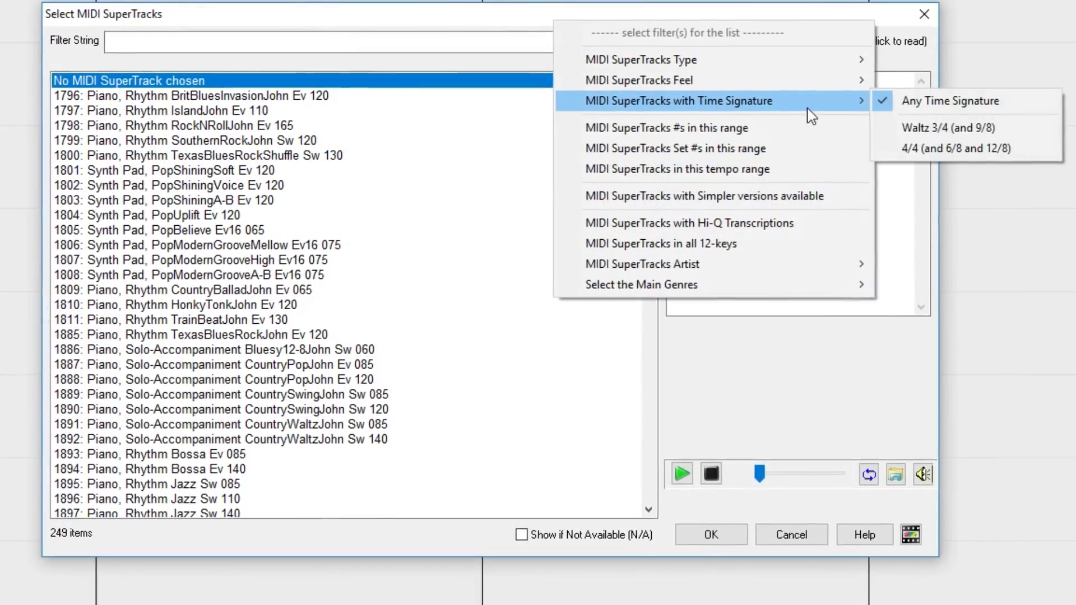
click(925, 129)
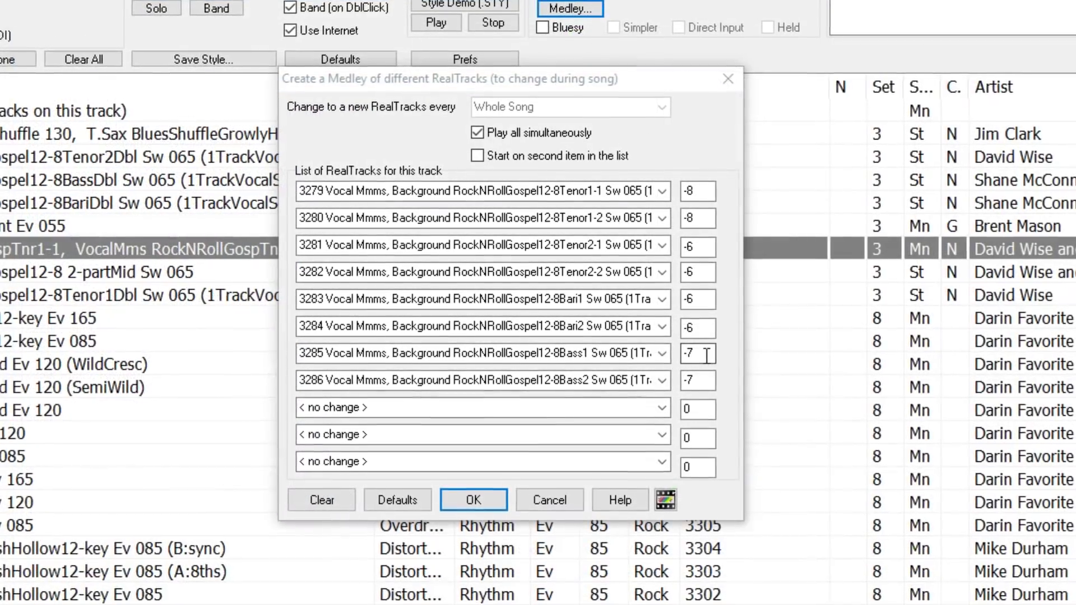
Step: Enter -8 for both the 3285 and 3286 Bass vocal RealTracks in the Medley dialog
key(Tab)
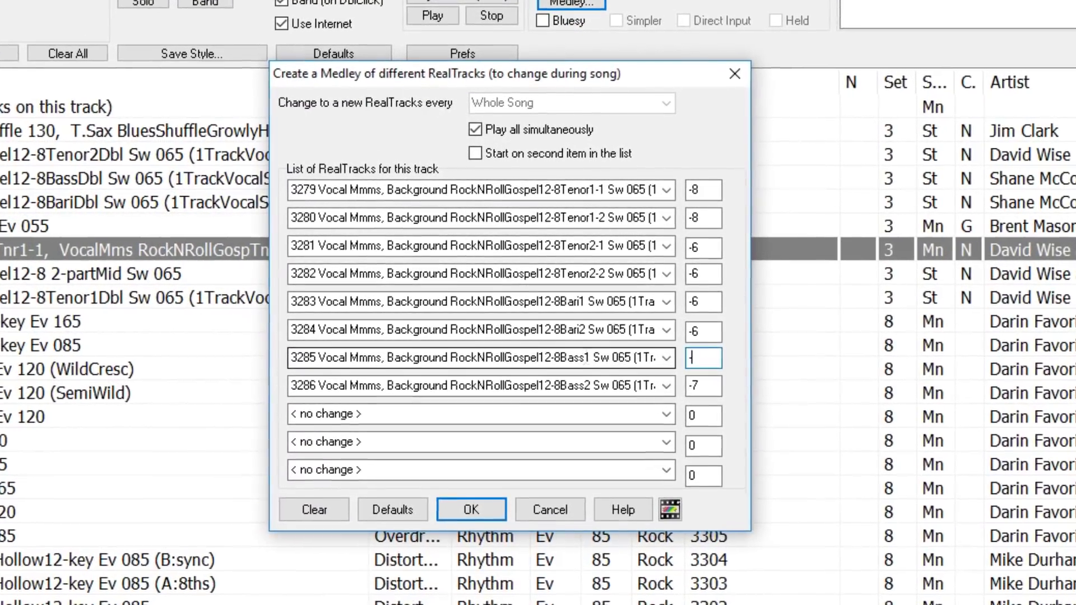
text(-8)
key(Tab)
text(-8)
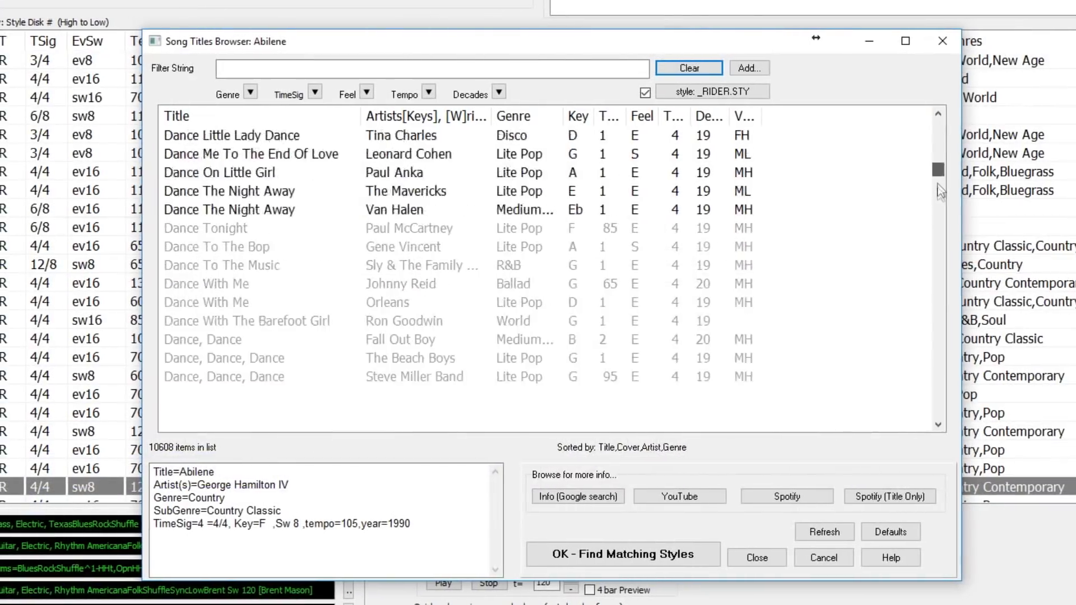
Step: Harmonize bars 8–10 with one Chords-based, Intelligent Mode harmony voice
drag(943, 179, 941, 278)
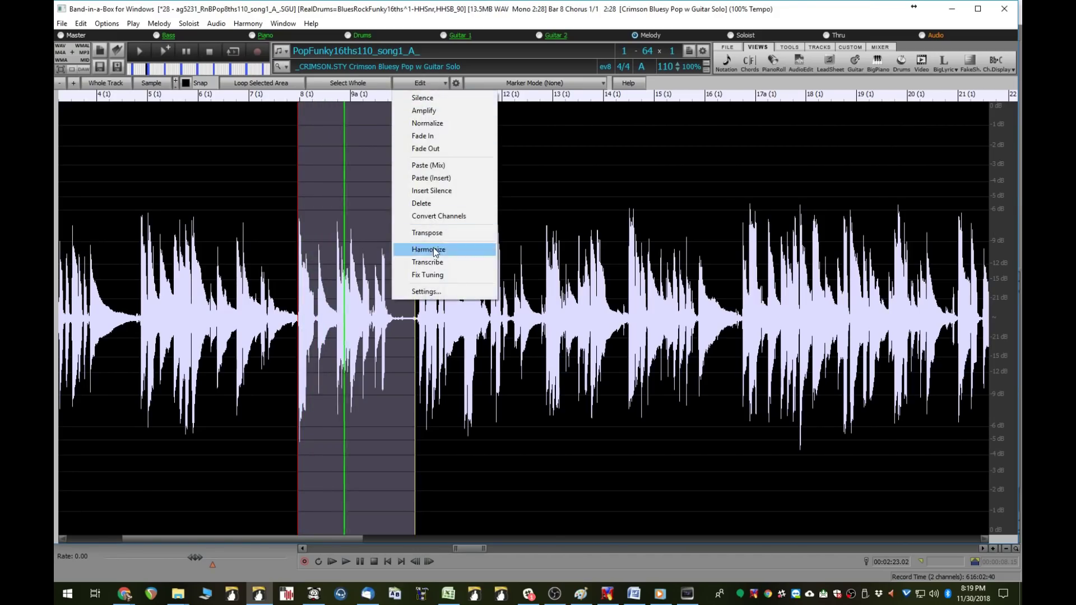
click(435, 250)
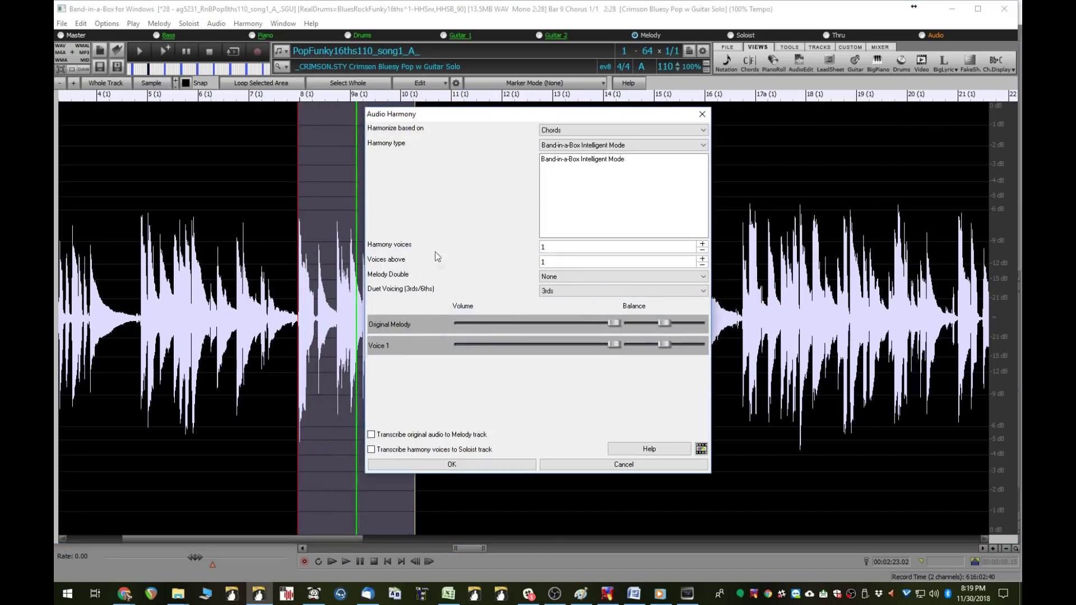
click(494, 467)
click(302, 338)
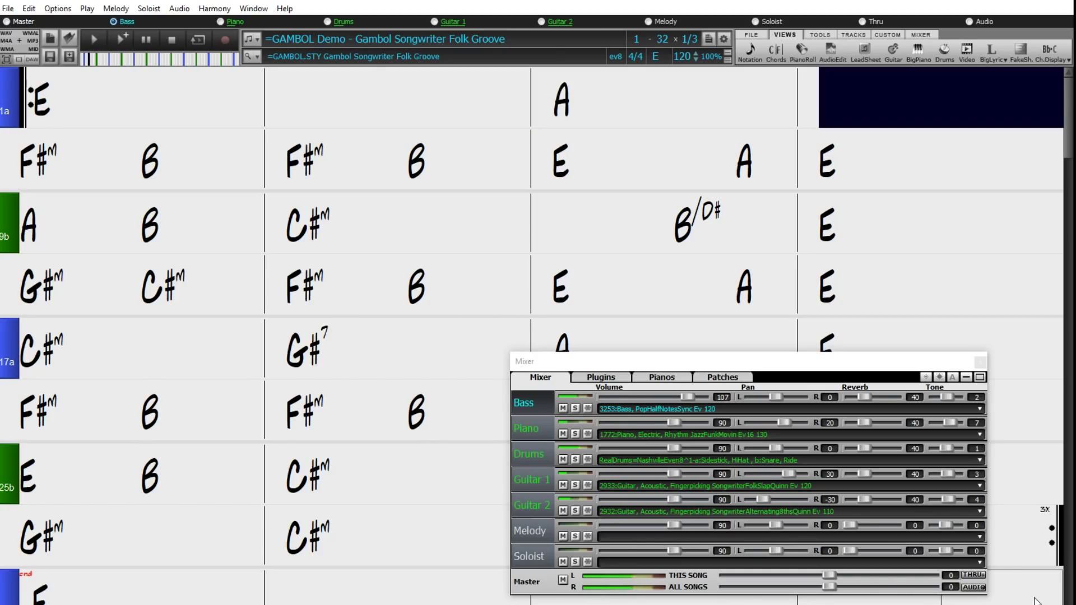
Step: Switch the Bass track's patch to Hi-Q 033 Upright bass through the Hi-Q MIDI Patch Plugin
click(639, 409)
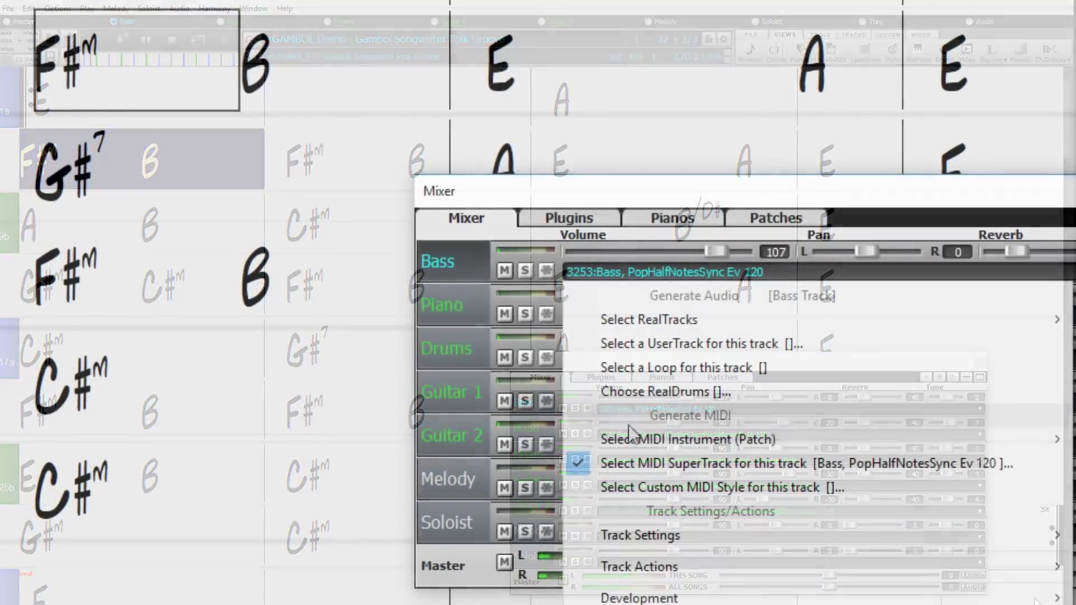
mouse_move(635, 508)
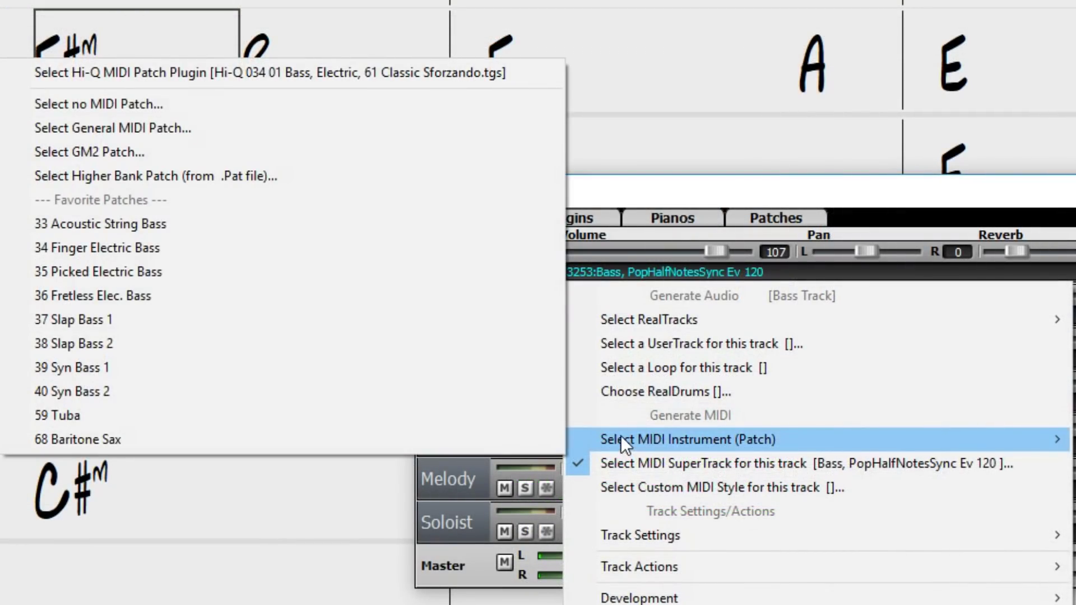
click(399, 76)
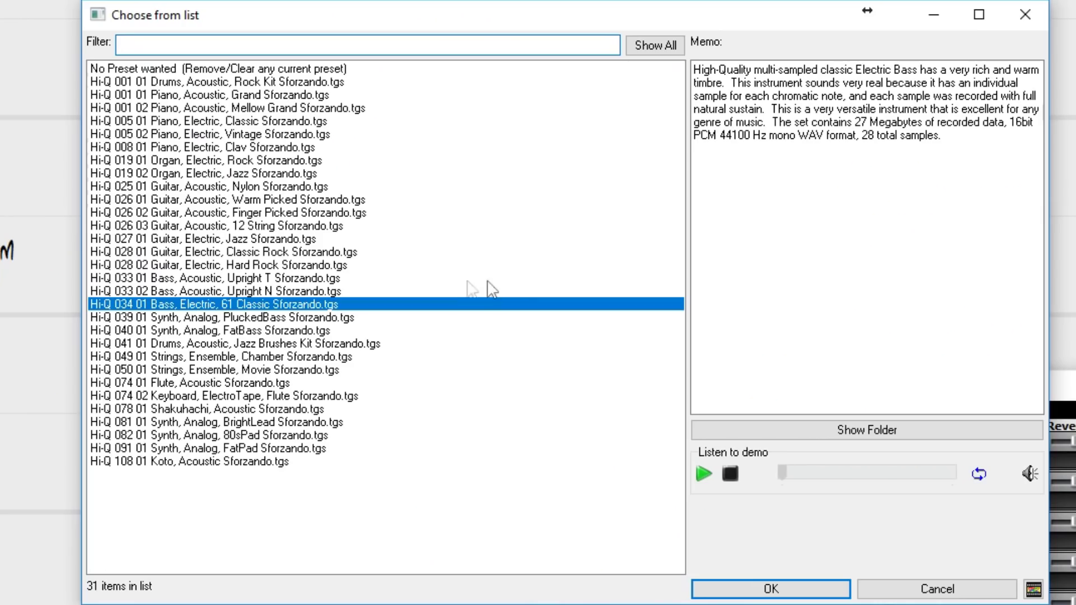
click(339, 280)
click(736, 598)
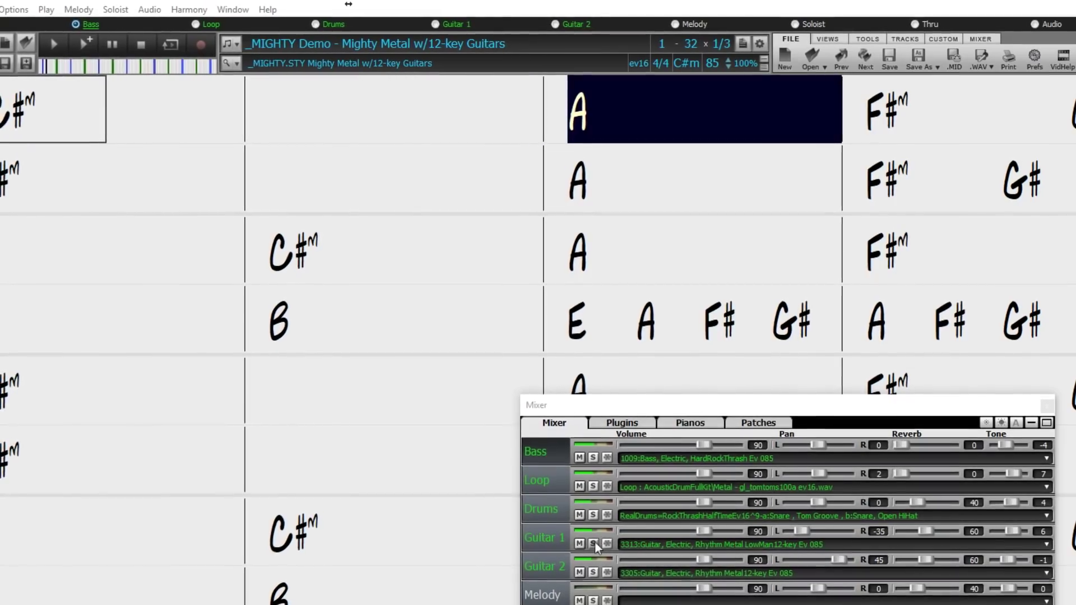
Step: Solo Guitar 1 and Guitar 2 to hear the metal guitars alone, then bring the full band back
click(594, 541)
click(595, 571)
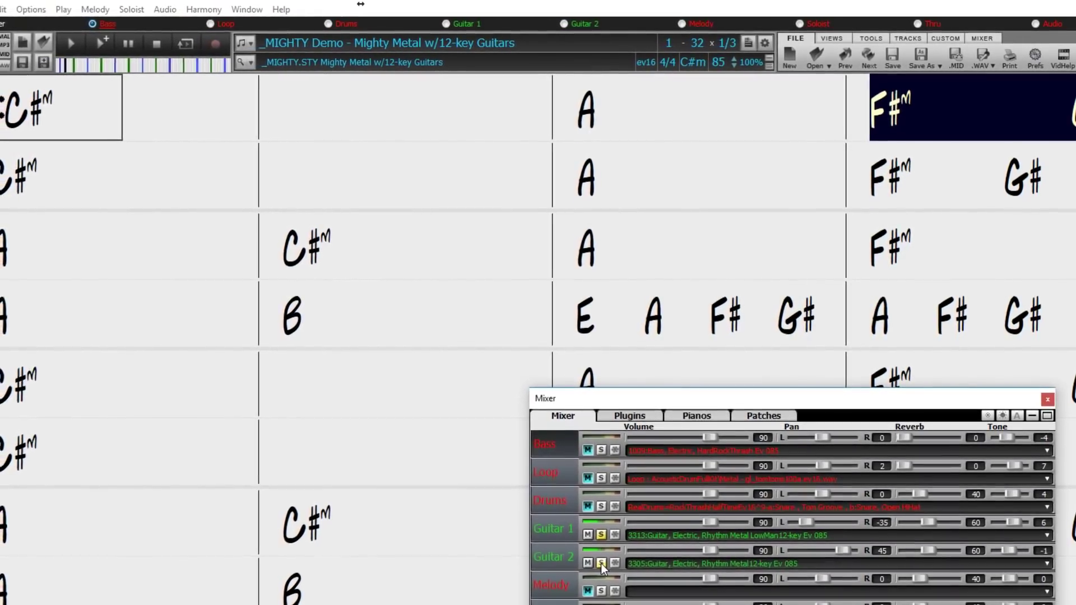
click(601, 564)
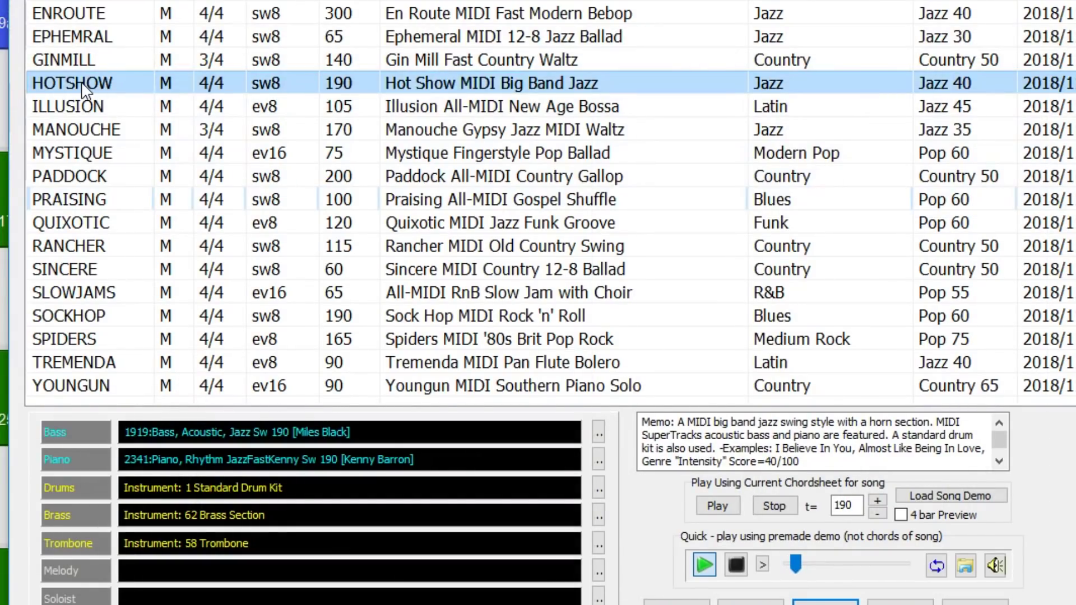
Step: Preview the GINMILL Gin Mill Fast Country Waltz MIDI style, in 3/4 at 140
click(74, 61)
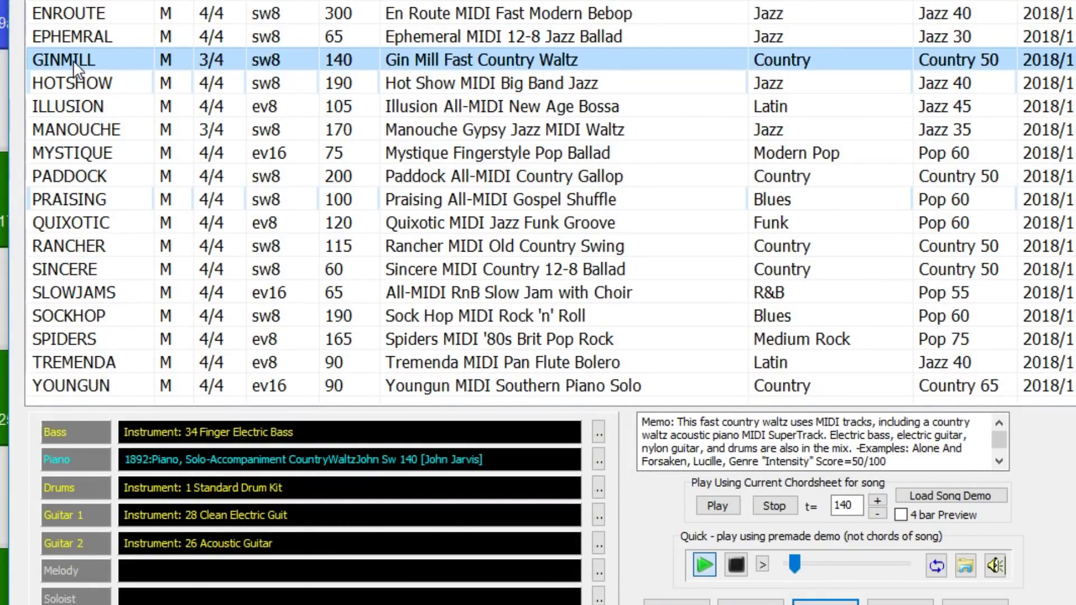